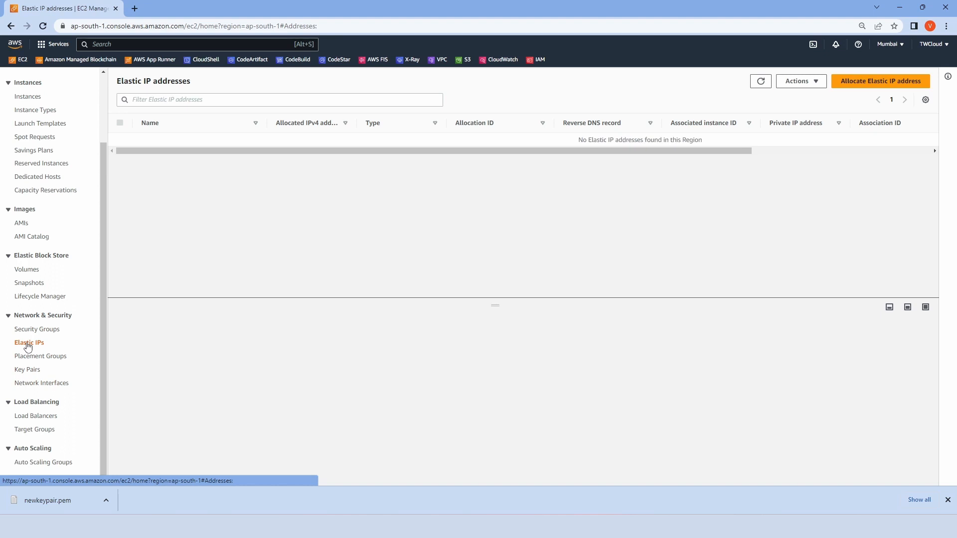
Allocate a new Elastic IP address from Amazon's pool of IPv4 addresses in ap-south-1 and dismiss the notification
left_click_drag(527, 155, 376, 156)
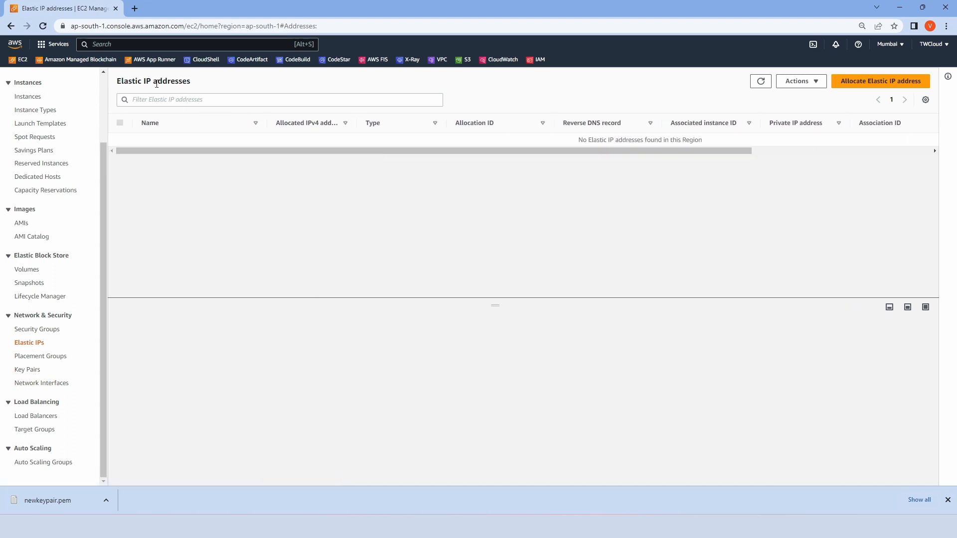
left_click(860, 83)
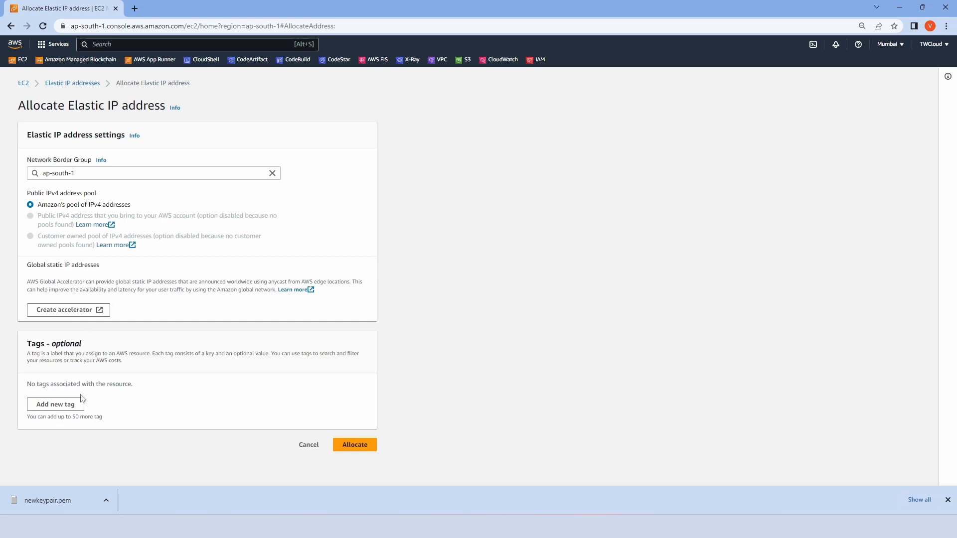
left_click(352, 445)
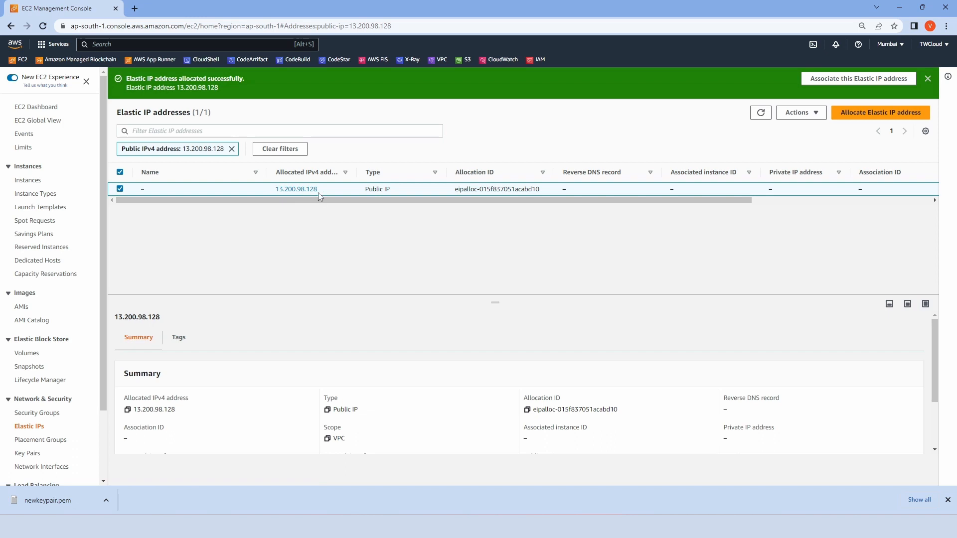
left_click(928, 79)
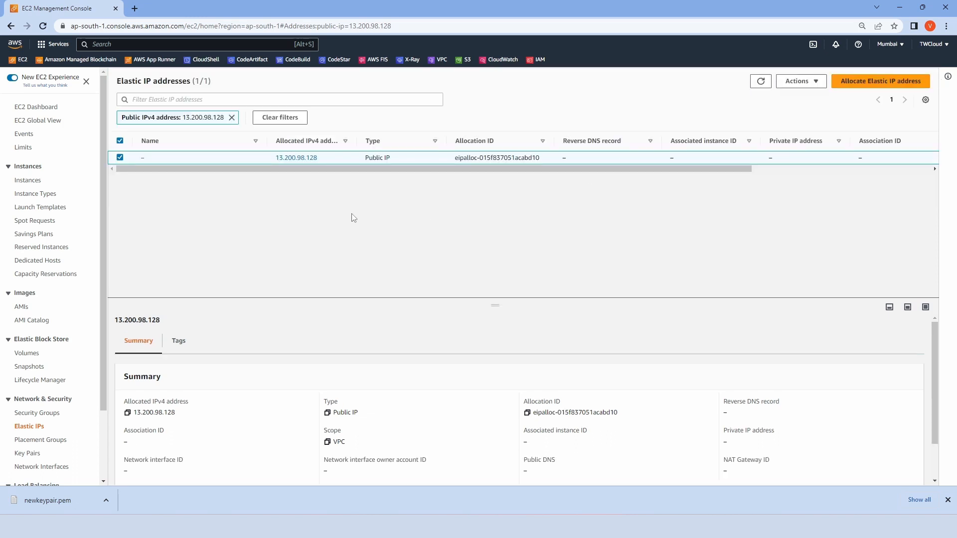
Compare the public IPv4 address details of the running instances Demo-instance and Demo-instance-placement
left_click(27, 181)
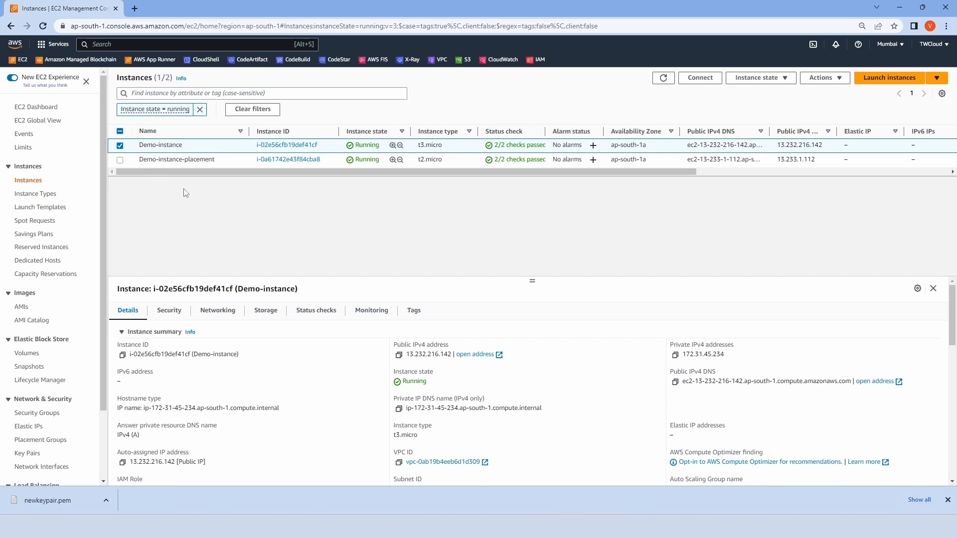
left_click(120, 146)
left_click(120, 160)
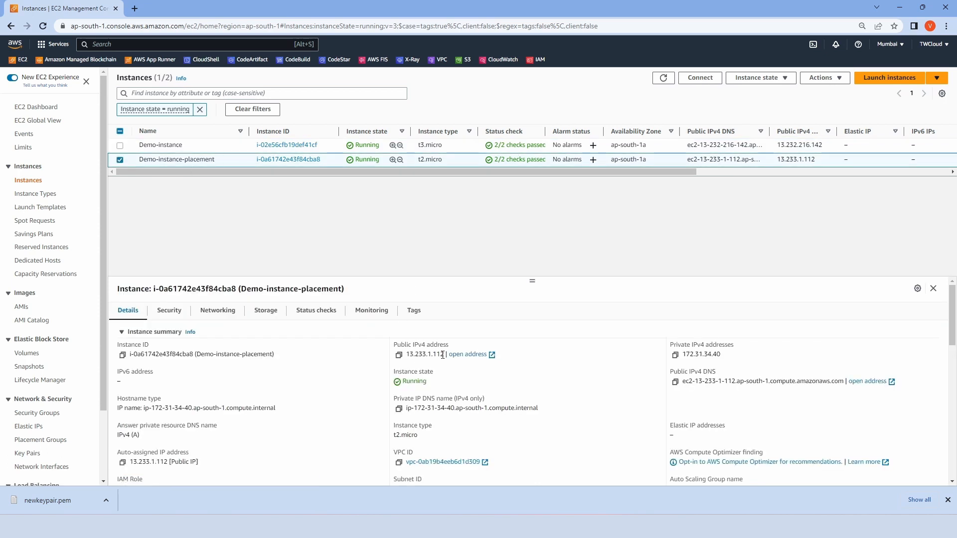
left_click(164, 145)
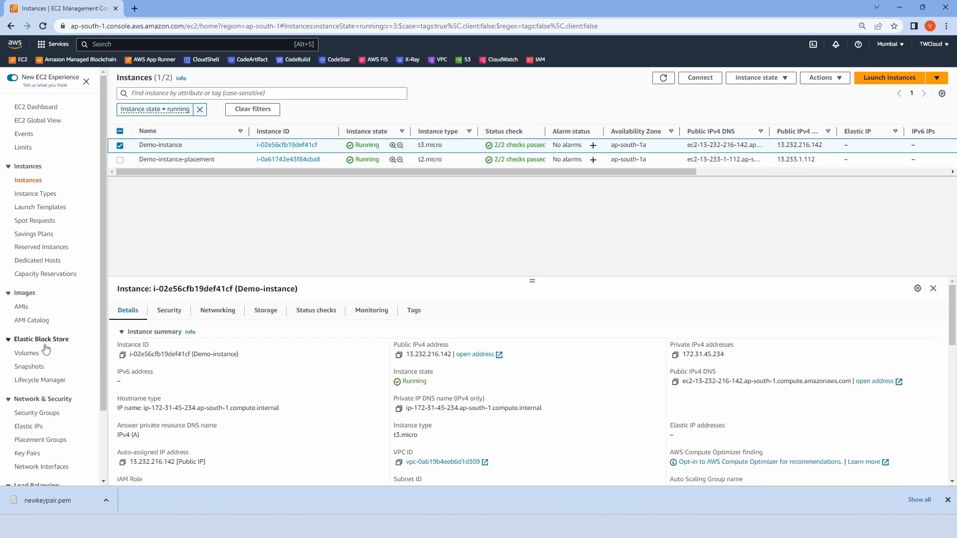
Associate the newly allocated Elastic IP address with the instance Demo-instance
left_click(34, 427)
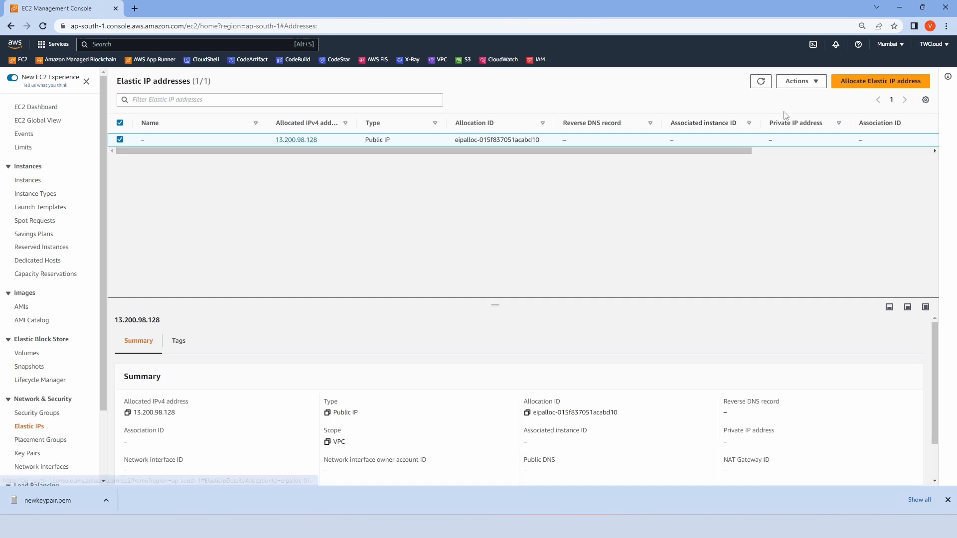
left_click(814, 83)
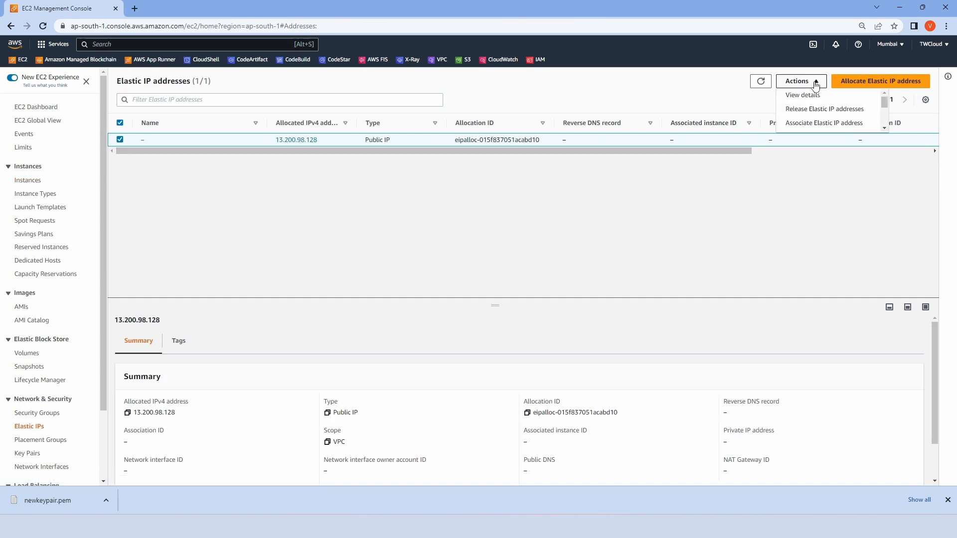
left_click(818, 125)
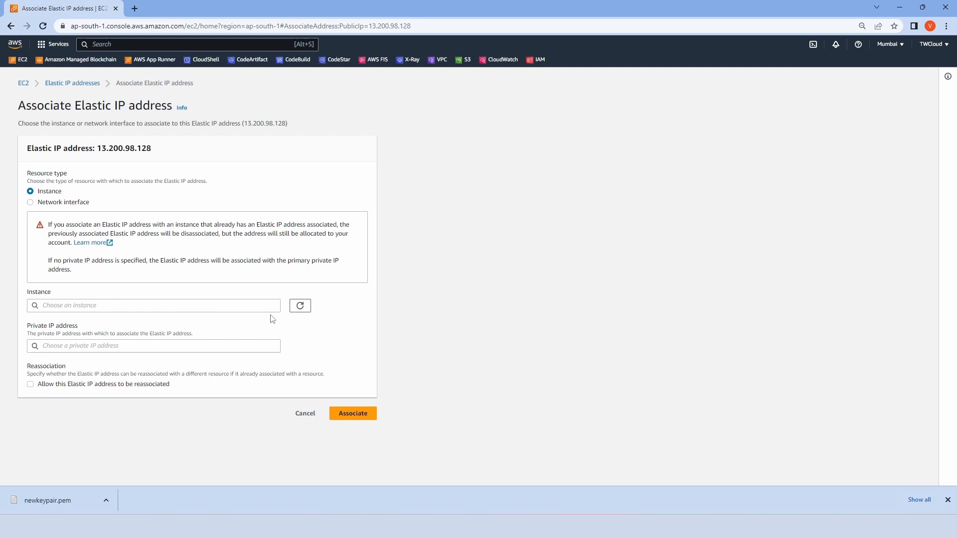
left_click(106, 309)
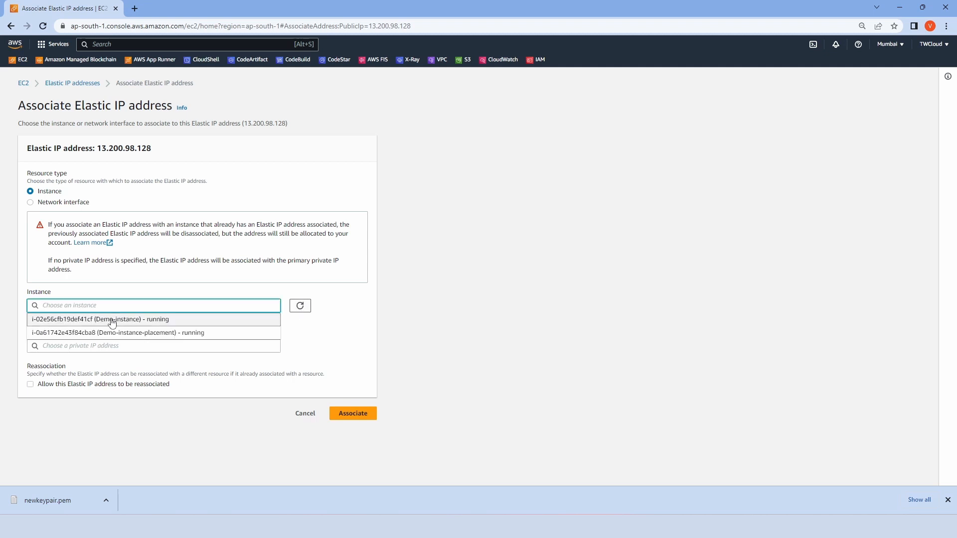
left_click(120, 321)
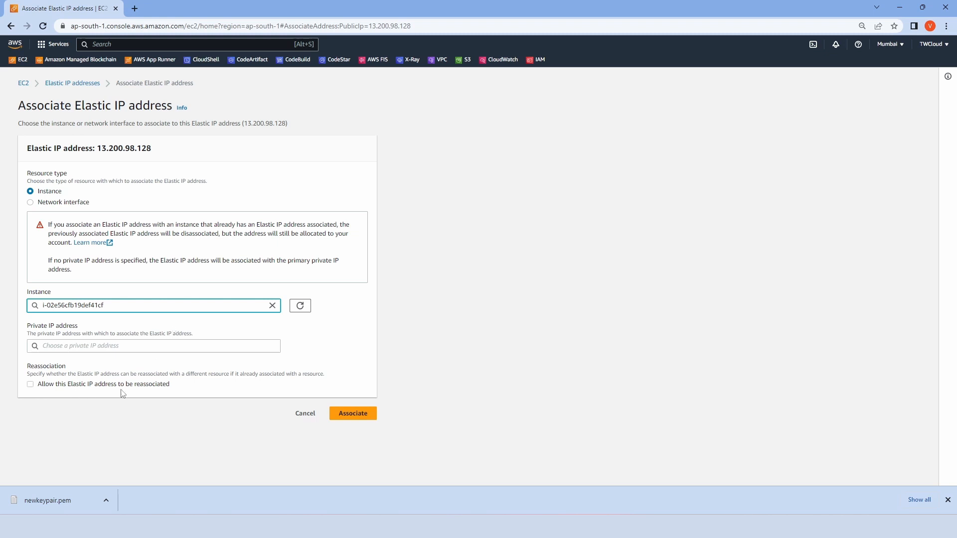
left_click(343, 415)
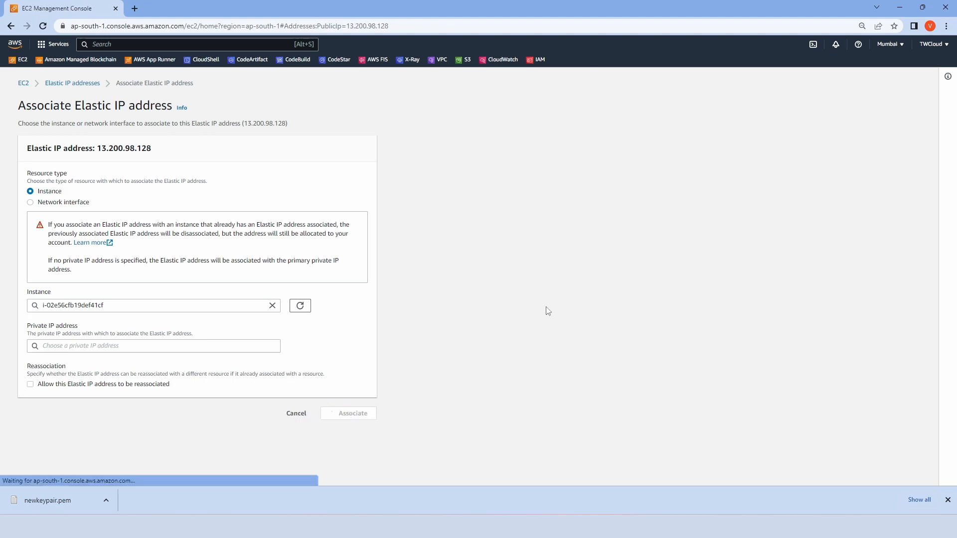
Refresh the EC2 instances list and filter it by Instance state = running
left_click(30, 181)
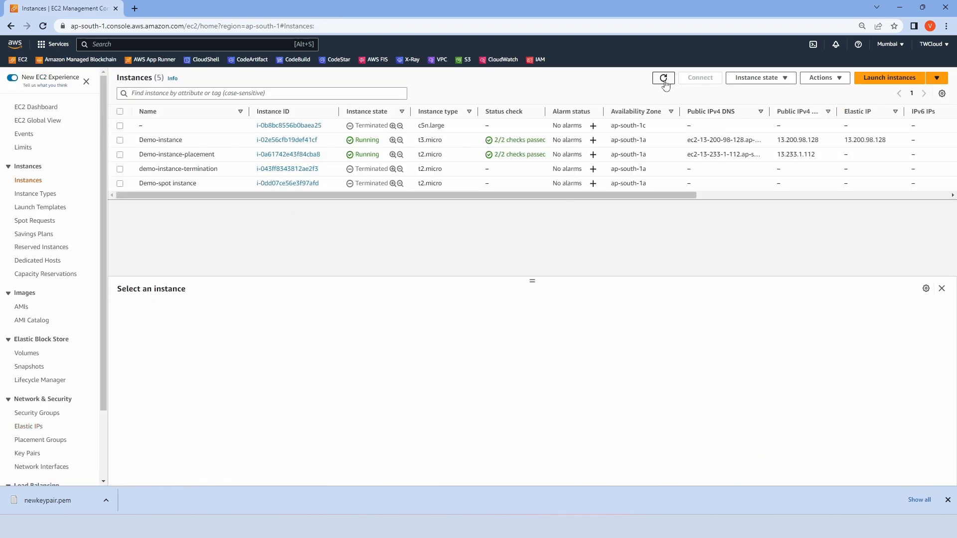
left_click(663, 78)
left_click(254, 93)
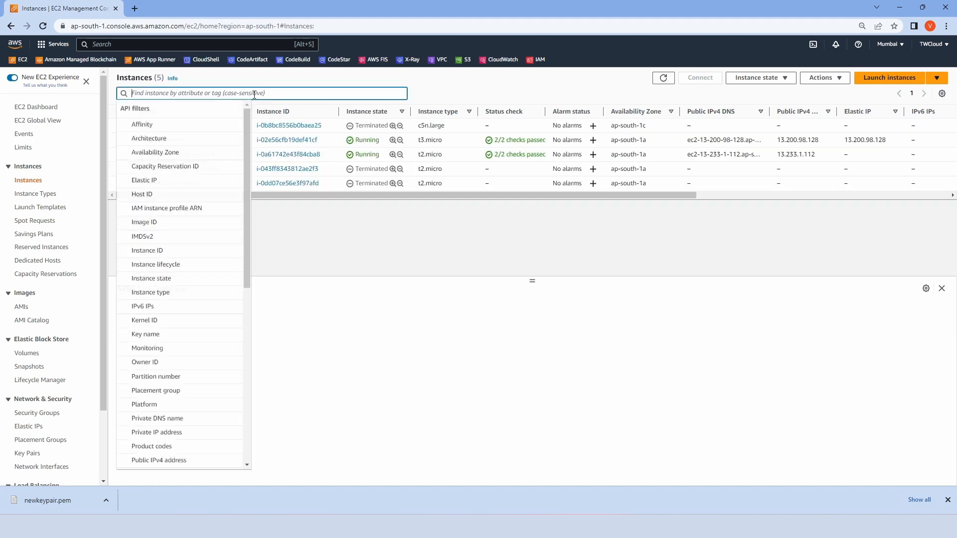
type("running")
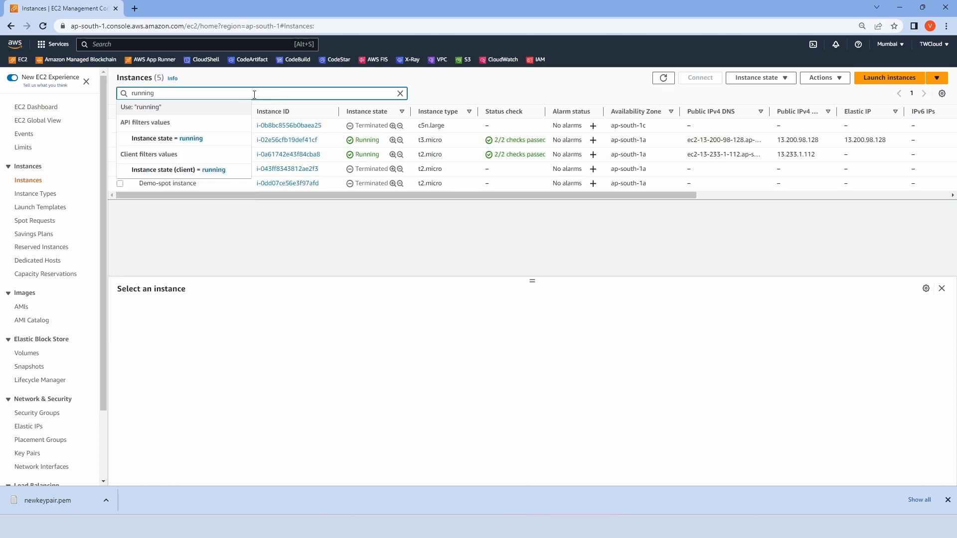
left_click(180, 141)
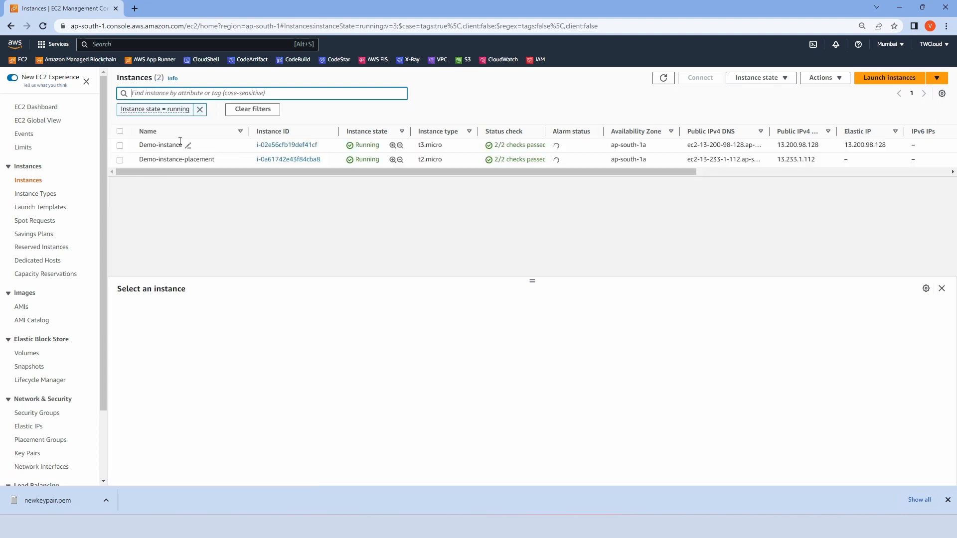
Check Demo-instance's public IPv4 address in its details and the Elastic IP's association in the Elastic IP list
left_click(120, 146)
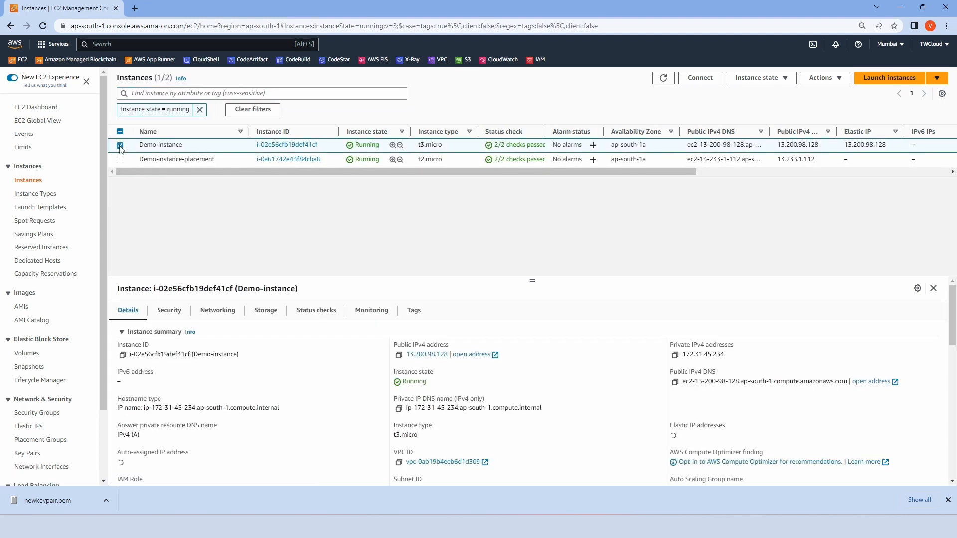
left_click_drag(410, 355, 448, 356)
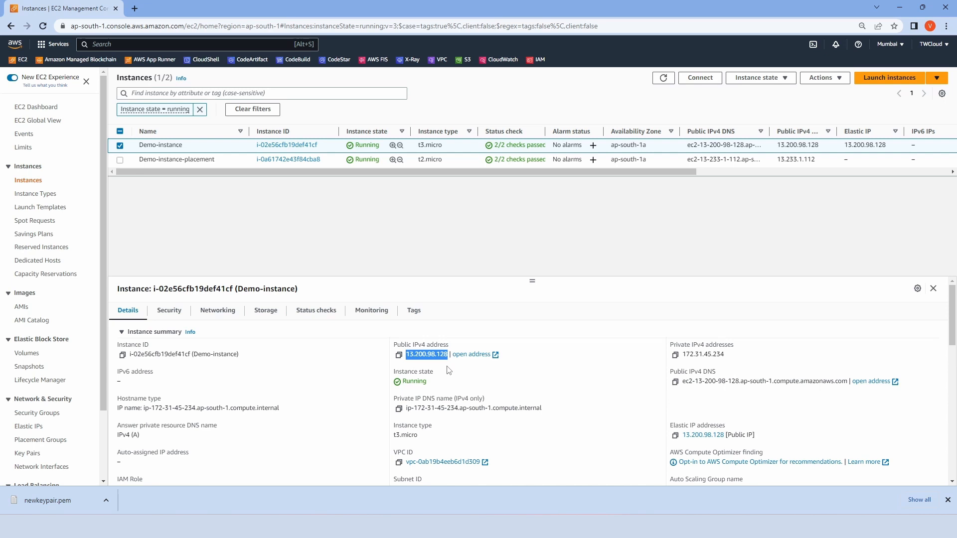
left_click(449, 370)
left_click(28, 427)
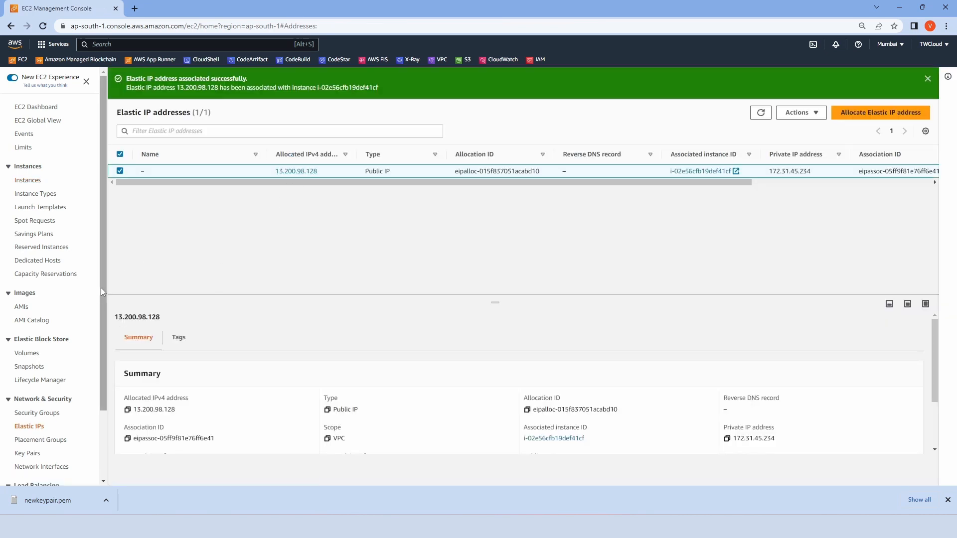
Disassociate the Elastic IP address from Demo-instance, confirming with "proceed", and return to the Elastic IP addresses list
left_click(28, 181)
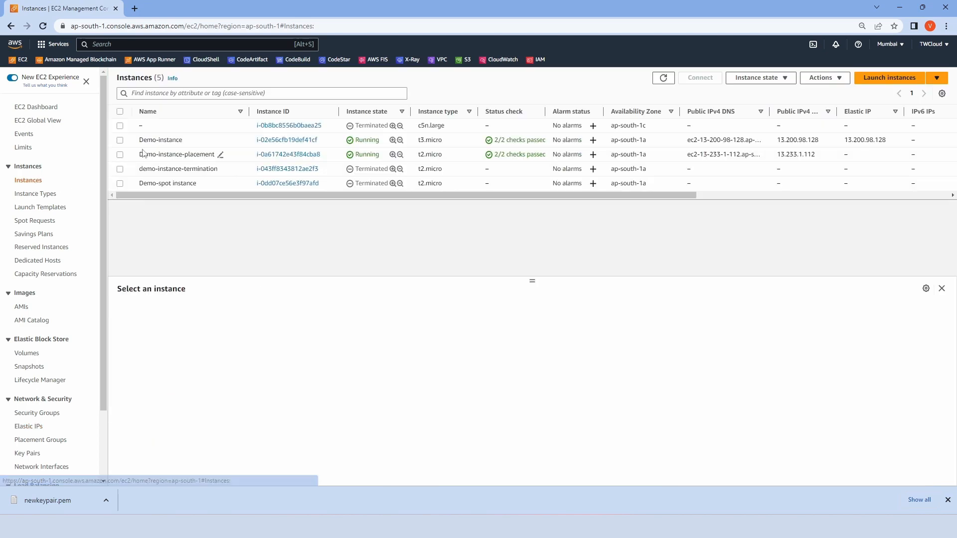
left_click(119, 140)
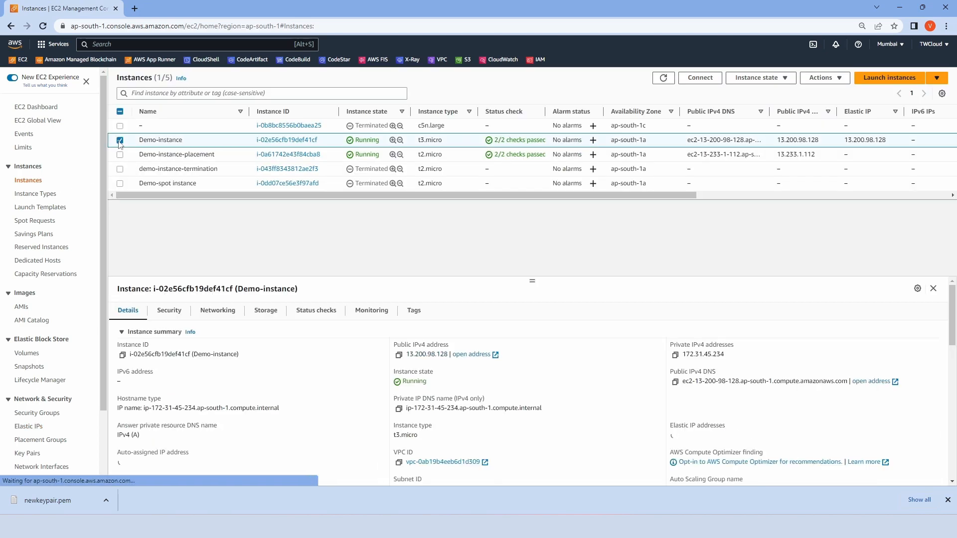
left_click(837, 79)
mouse_move(828, 147)
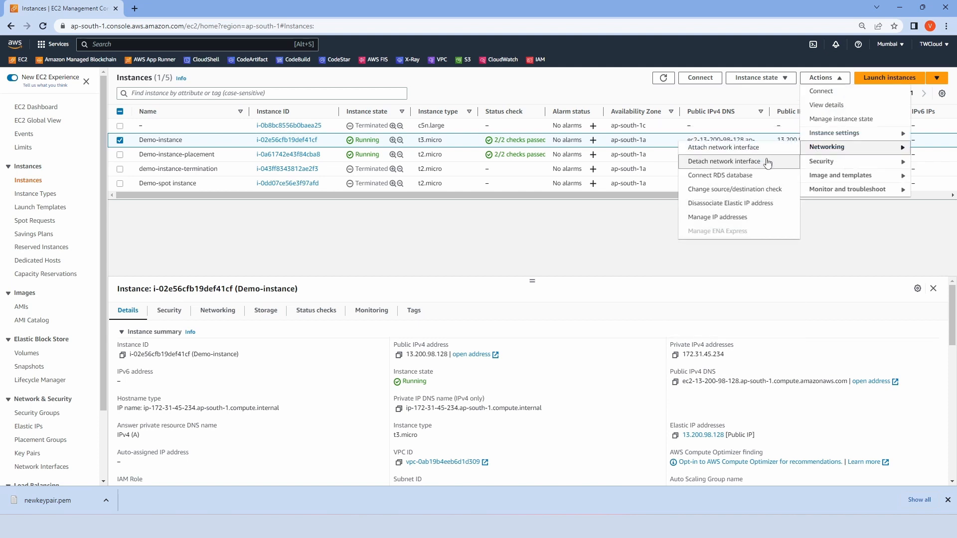
left_click(715, 206)
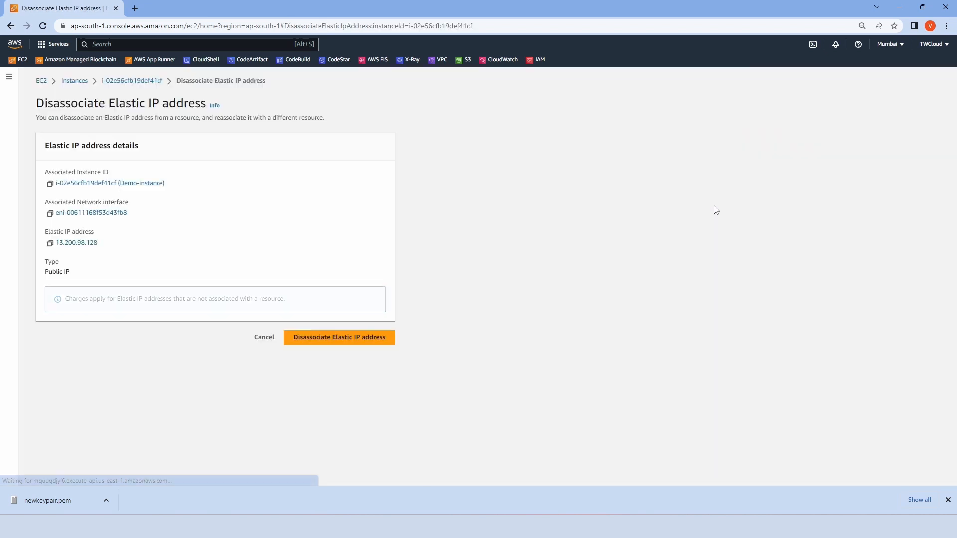
left_click(355, 340)
left_click(412, 302)
type("procee")
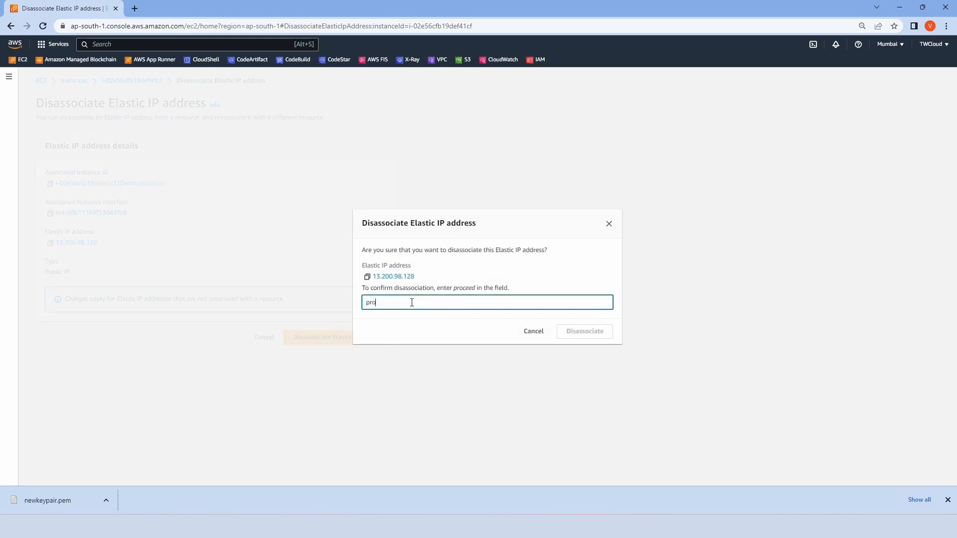
type("d")
left_click(576, 335)
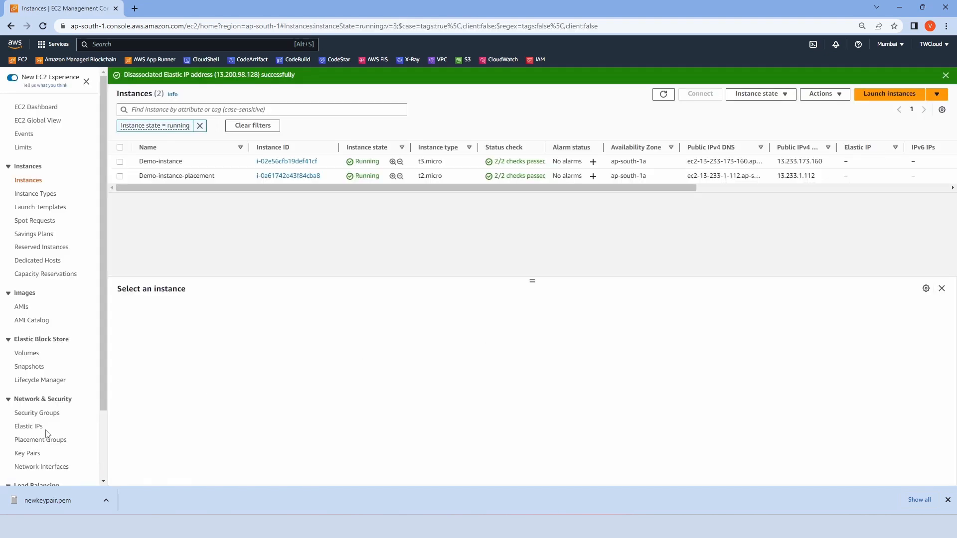
left_click(31, 426)
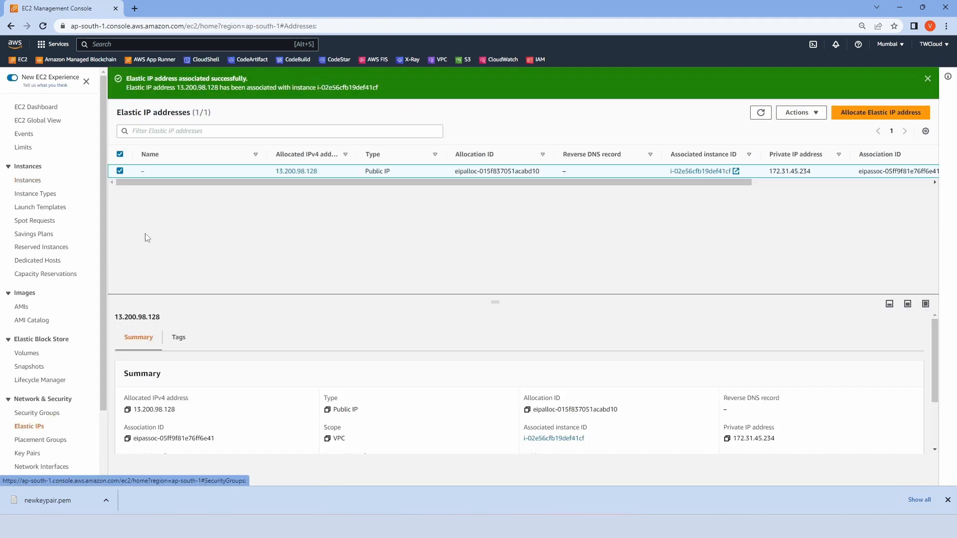
Try to release the selected Elastic IP address before refreshing the list
left_click(812, 112)
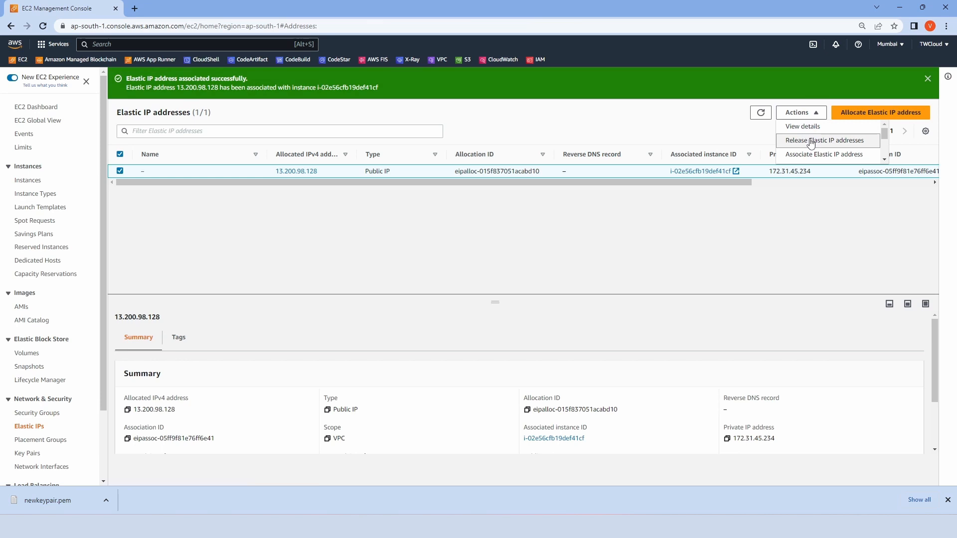
left_click(811, 141)
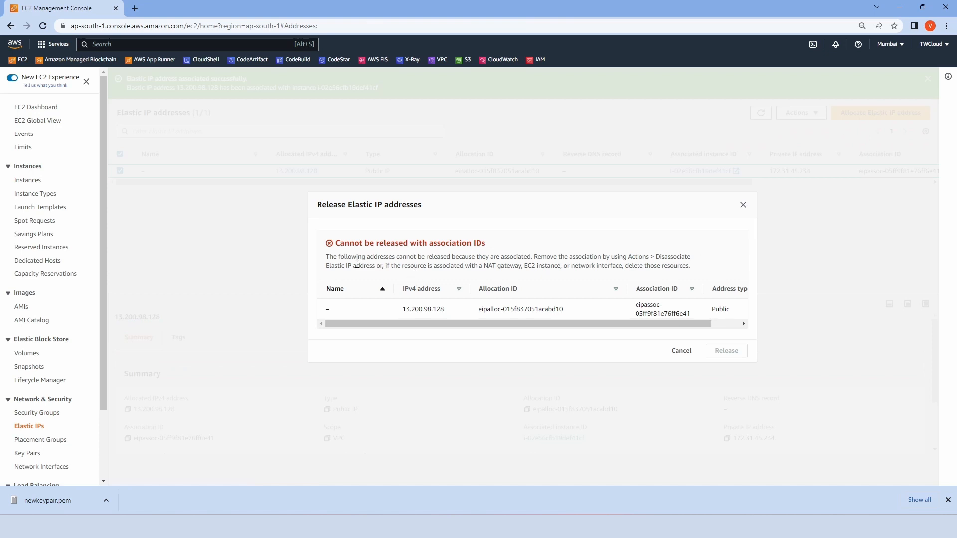
left_click(743, 205)
Refresh the Elastic IP addresses list and release the disassociated Elastic IP address
left_click(762, 114)
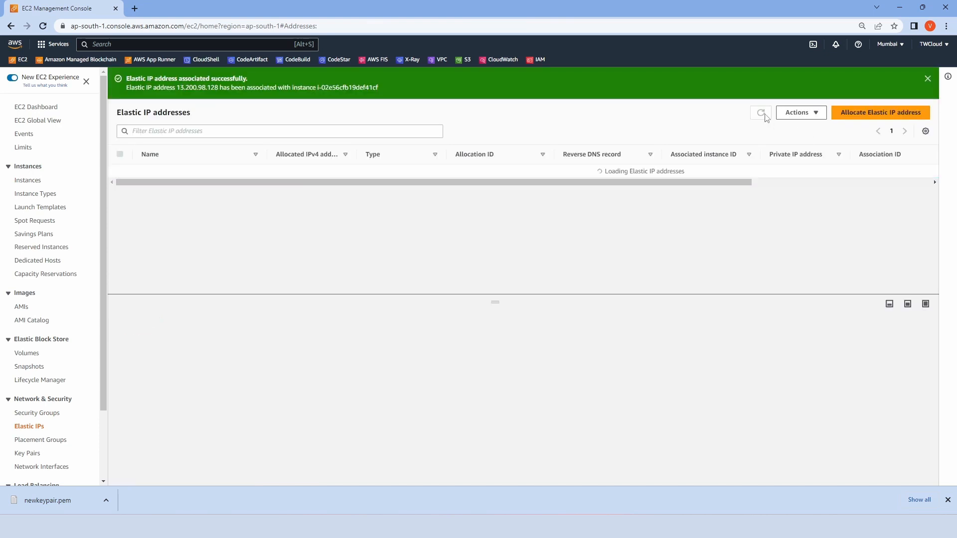
left_click(761, 113)
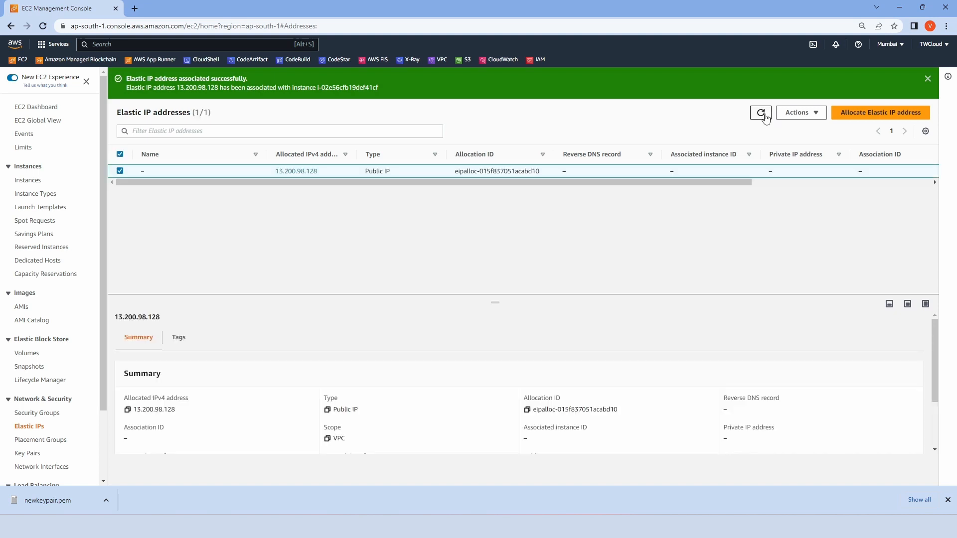
left_click(815, 114)
left_click(809, 140)
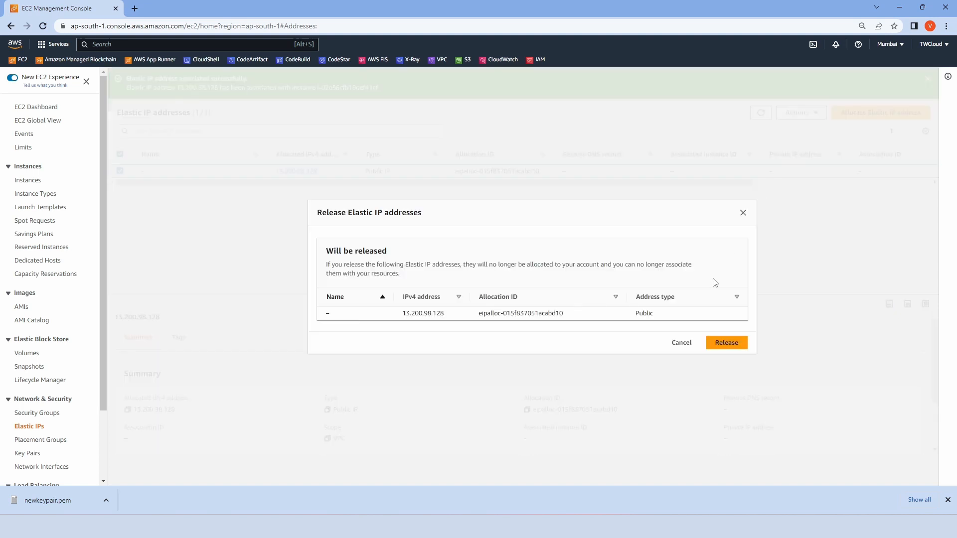
left_click(732, 343)
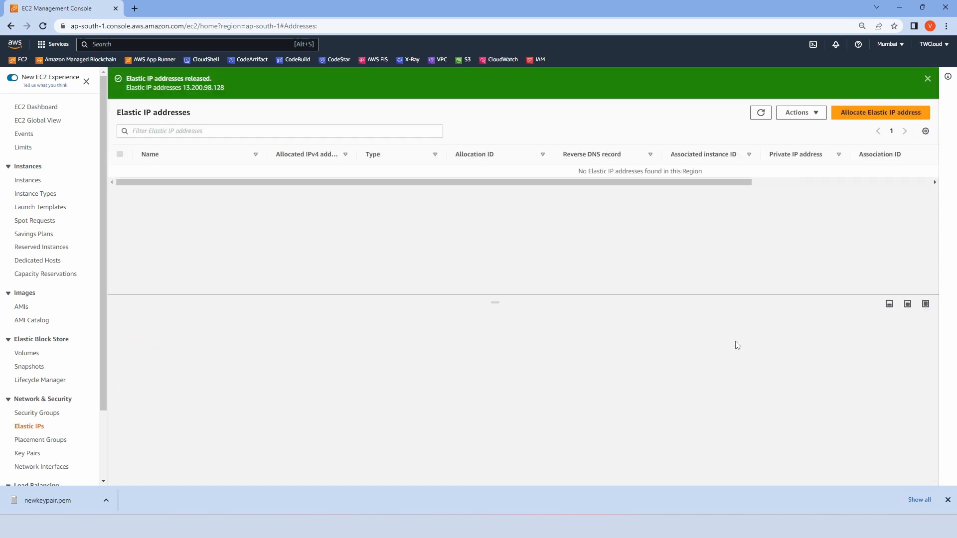